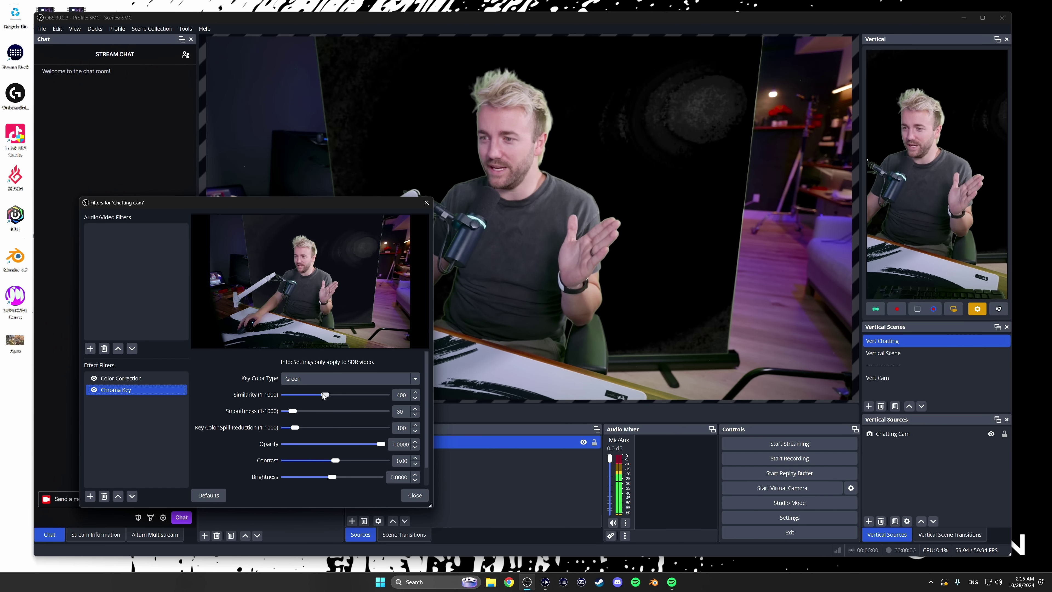
Tune the Chatting Cam's Chroma Key filter to similarity 409, smoothness 119 and key color spill reduction 152, and leave its filter settings
left_click_drag(327, 393, 327, 394)
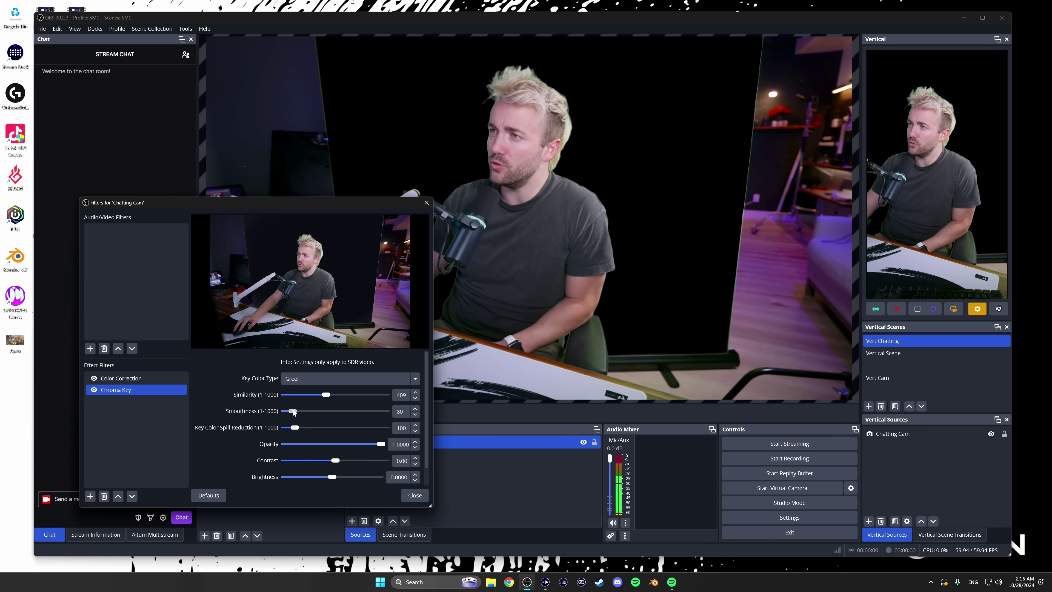
left_click_drag(293, 411, 297, 413)
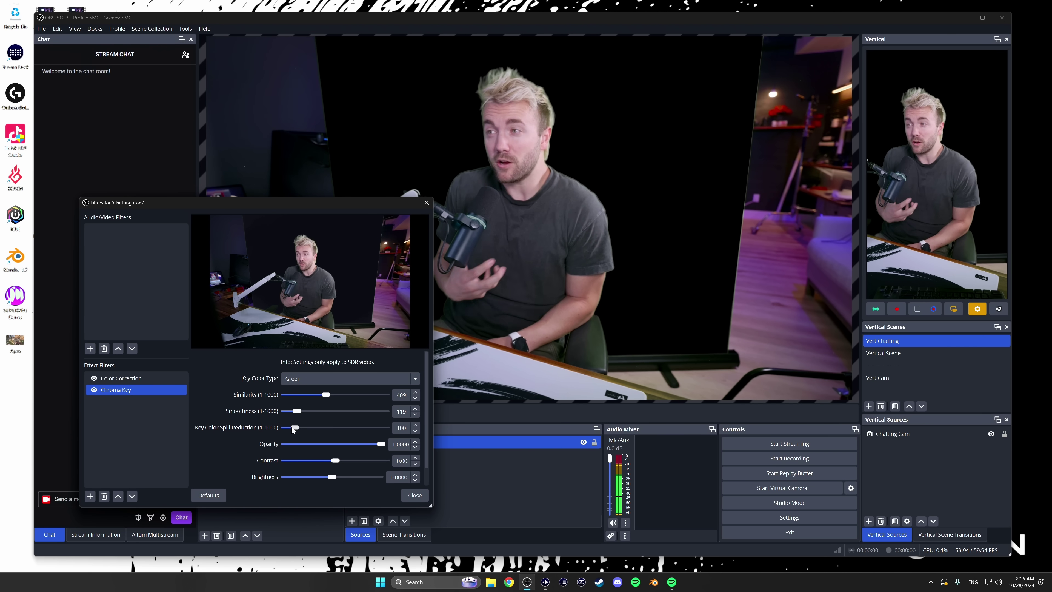
left_click_drag(294, 427, 298, 428)
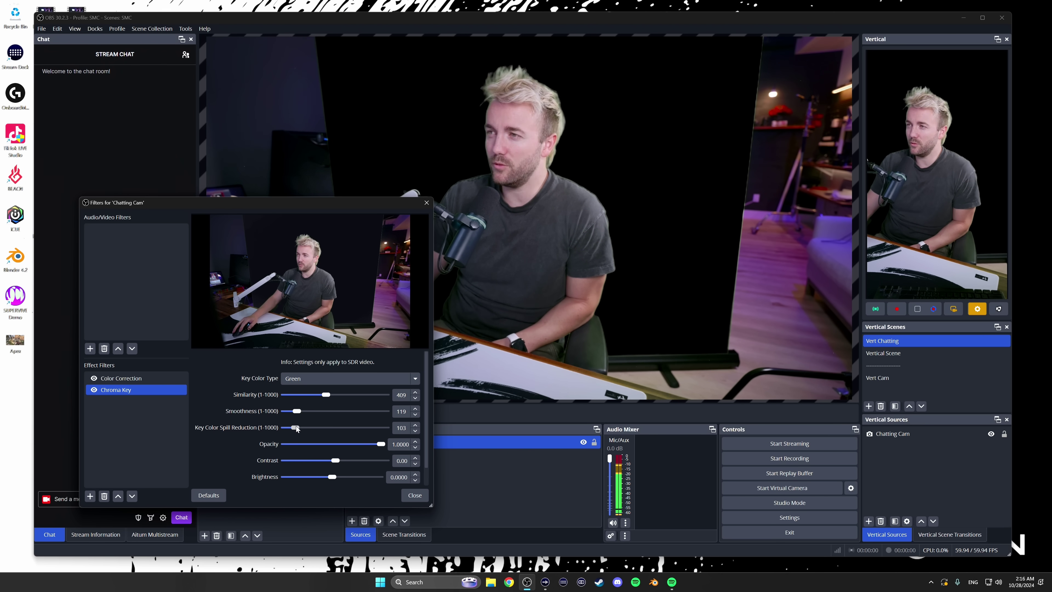
mouse_move(308, 426)
left_mouse_down()
mouse_move(319, 426)
mouse_move(297, 428)
mouse_move(324, 429)
mouse_move(296, 433)
left_mouse_up()
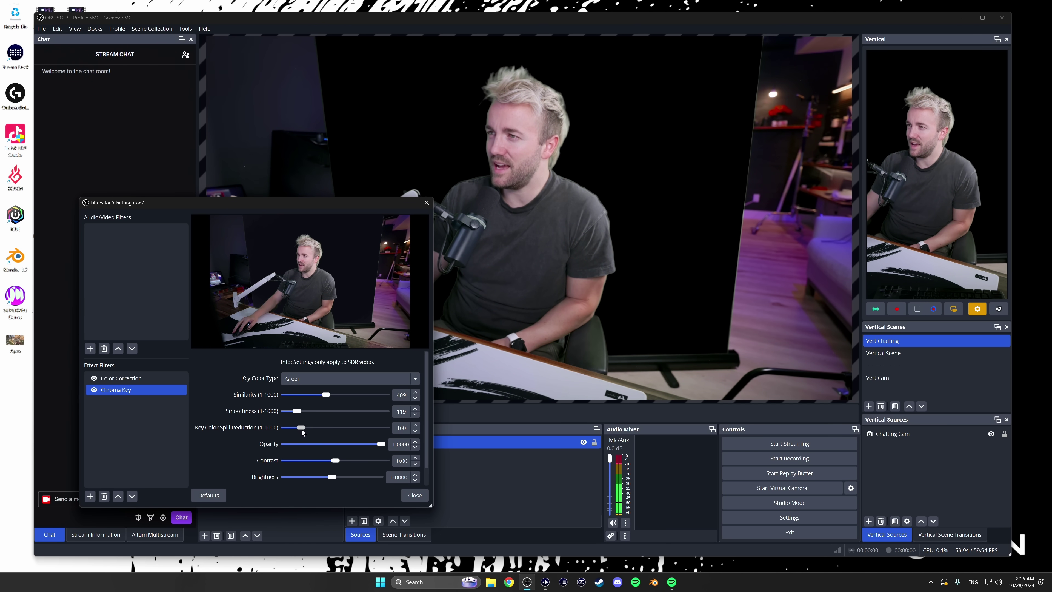
left_click_drag(302, 430, 299, 431)
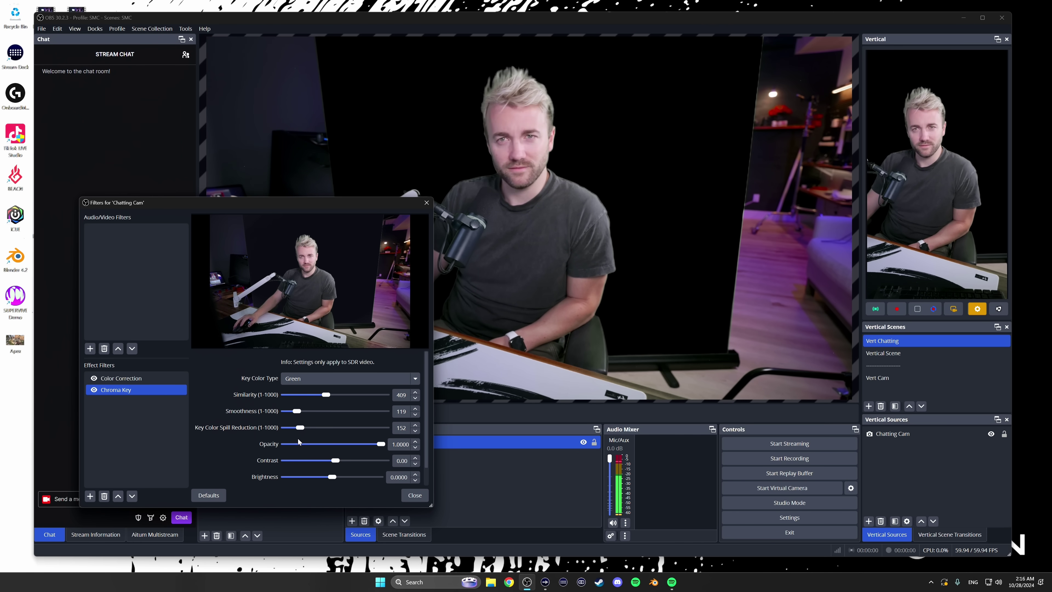
left_click(426, 203)
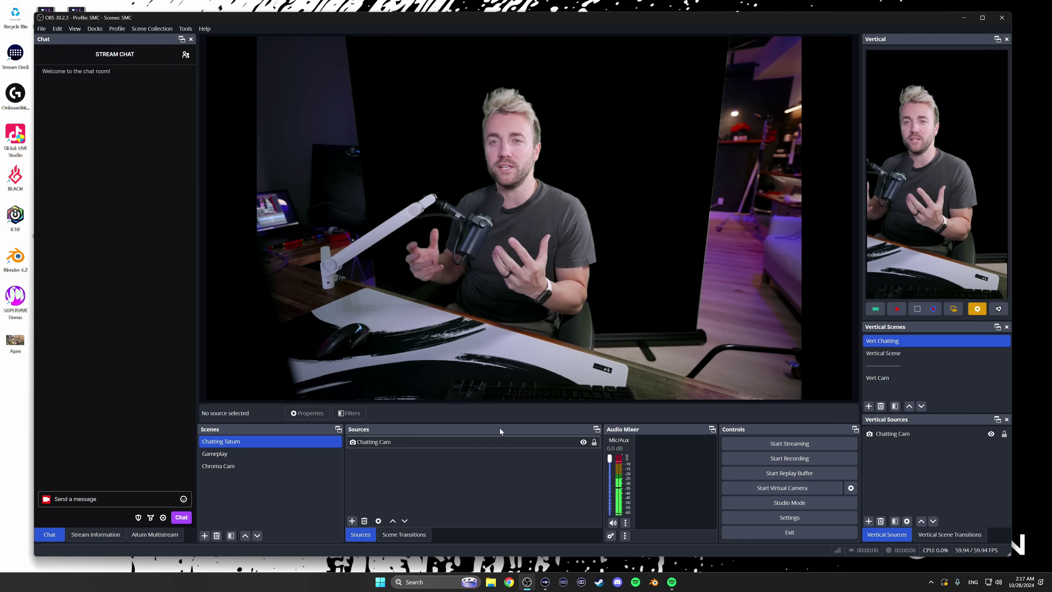
Add the existing Apex image source to the Chatting Tatum scene and place it below Chatting Cam
left_click(504, 441)
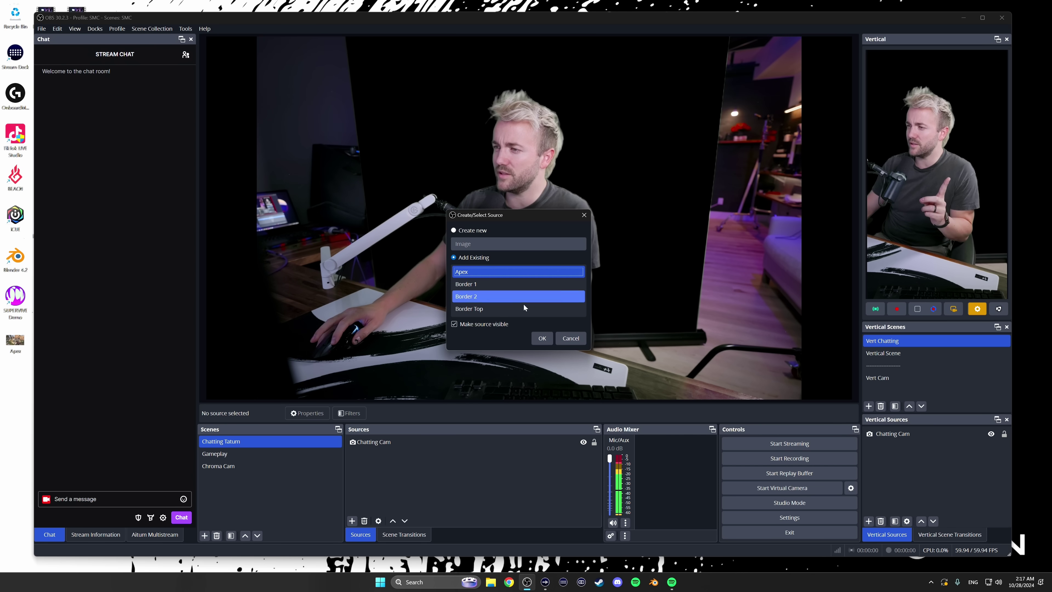
left_click(541, 338)
left_click_drag(366, 443, 363, 460)
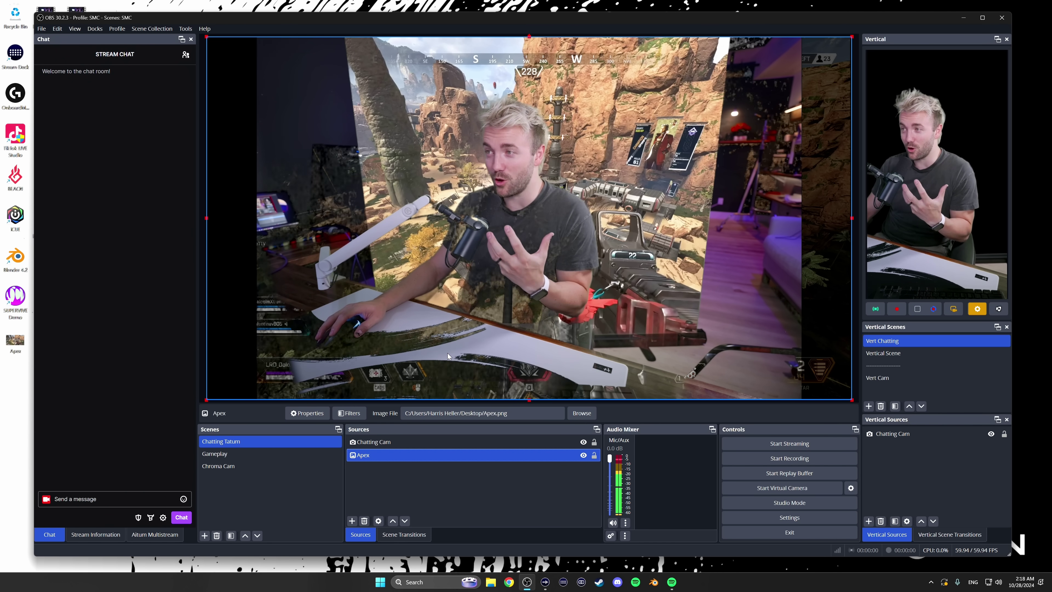
Lower the Chatting Cam's Chroma Key similarity to 402 and smoothness to 109, and leave its filter settings
left_click(387, 442)
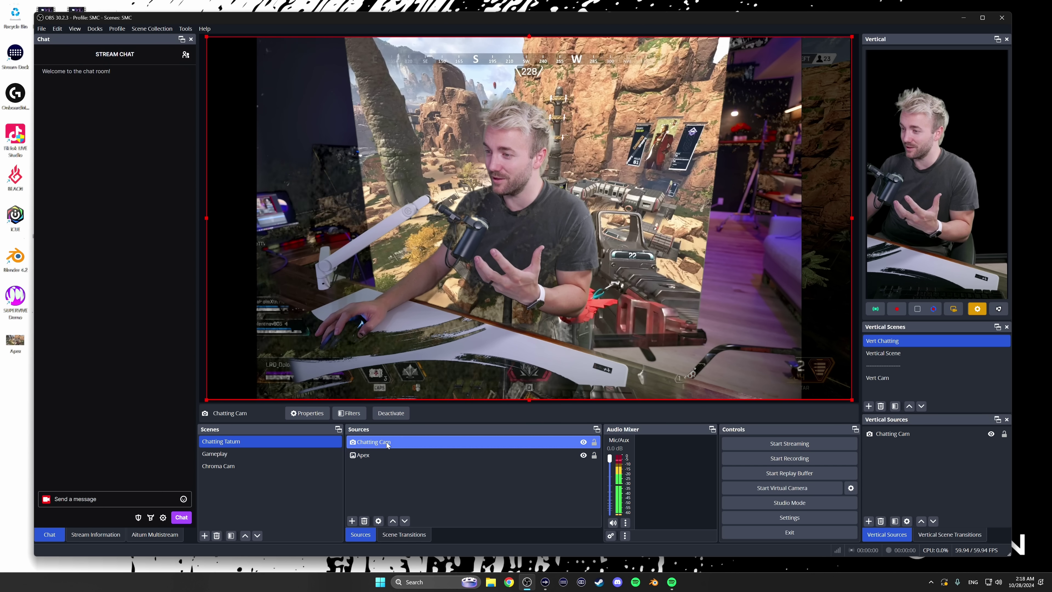
left_click(350, 414)
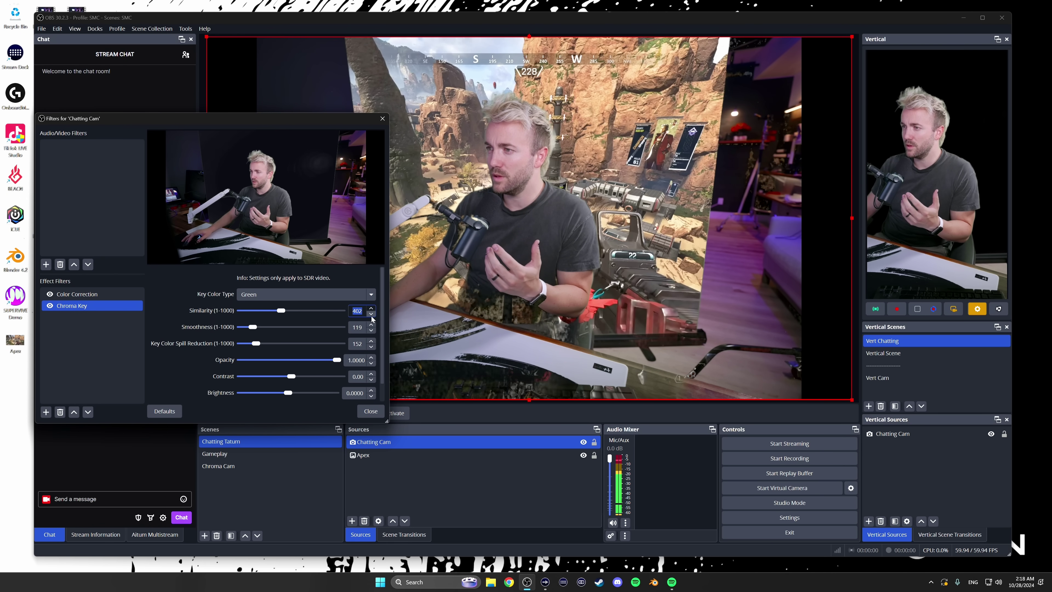
left_click(371, 330)
left_click(371, 330)
left_click(371, 330)
left_click(372, 331)
left_click(371, 330)
left_click(371, 331)
left_click(371, 330)
left_click(371, 330)
left_click(371, 330)
left_click(371, 331)
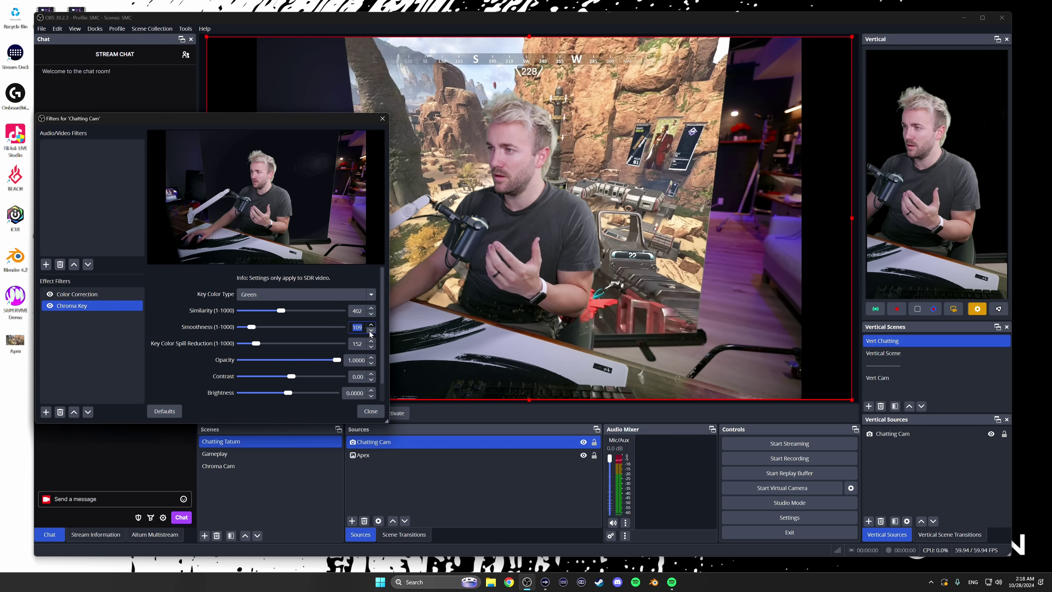
key("Escape")
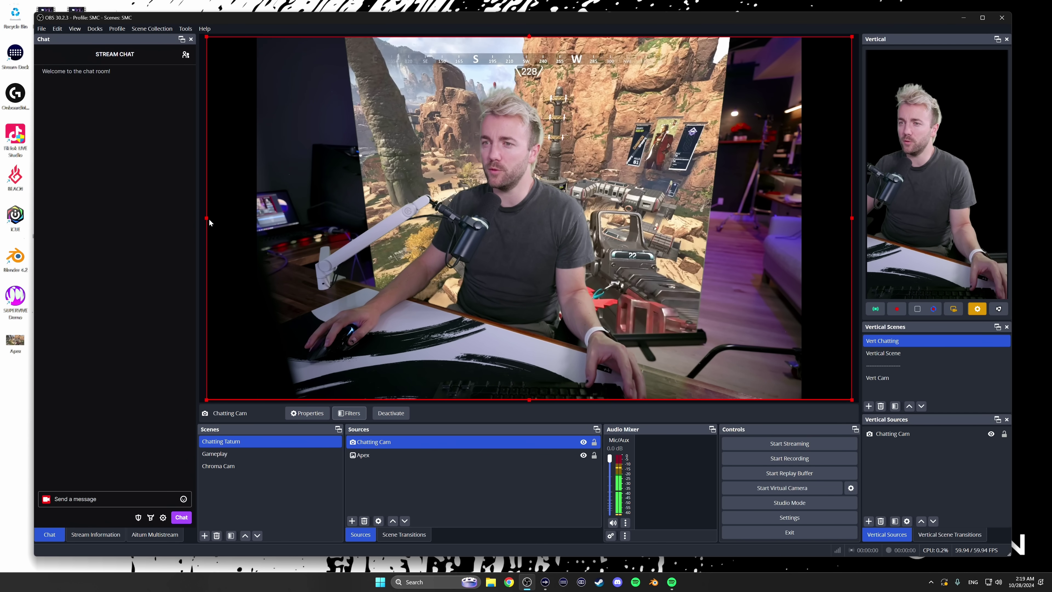
Crop both sides of the Chatting Cam so only the keyed backdrop area around the streamer remains
left_click_drag(204, 221, 381, 221)
left_click_drag(852, 219, 693, 223)
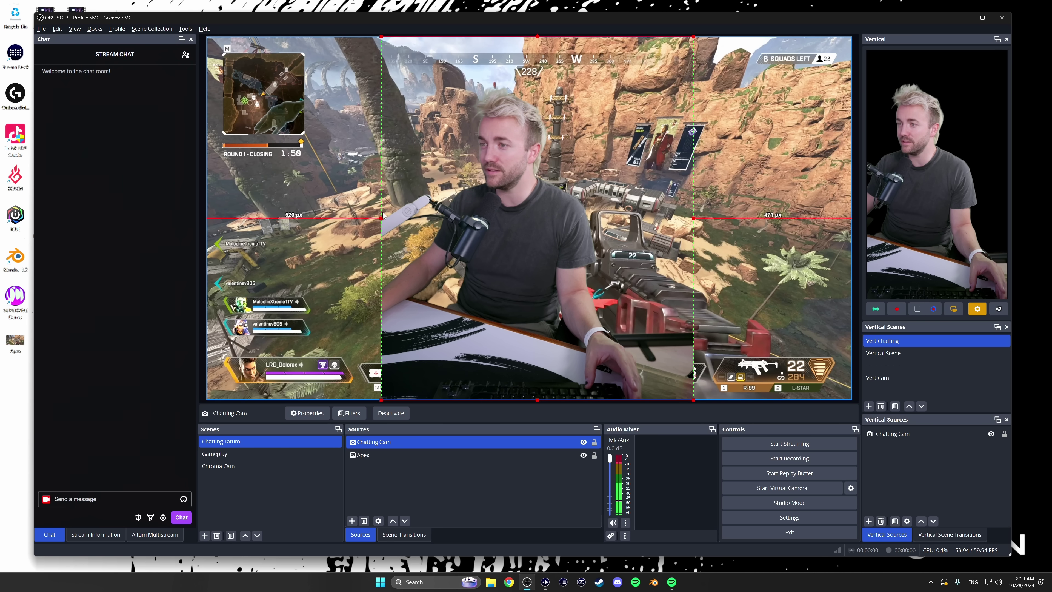
mouse_move(381, 217)
left_mouse_down()
mouse_move(352, 220)
mouse_move(373, 221)
left_mouse_up()
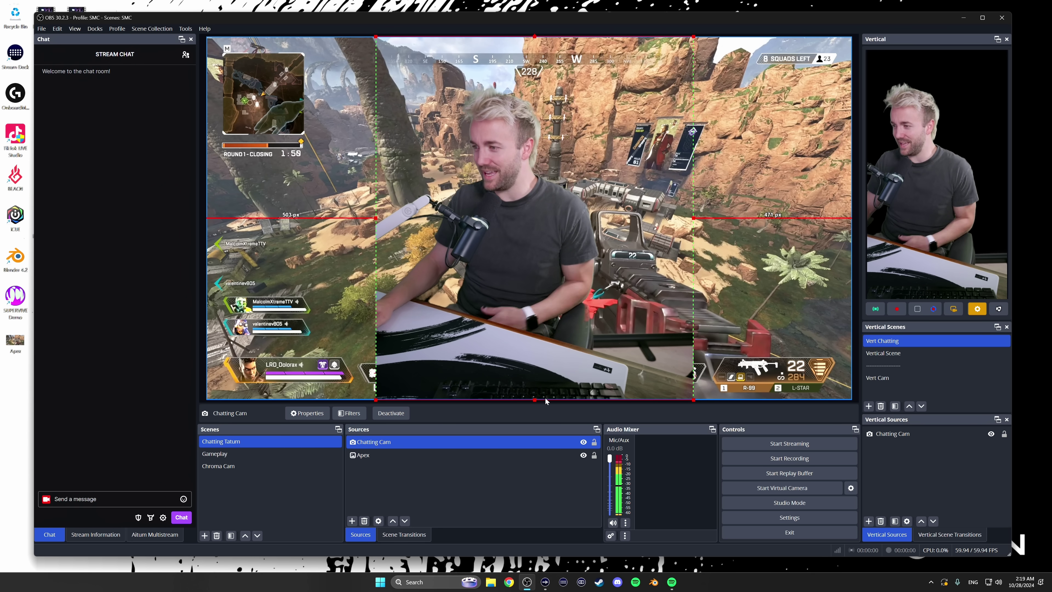
Crop the bottom and top of the Chatting Cam and move it into the lower-left area of the gameplay image
left_click_drag(534, 401, 528, 287)
left_click_drag(529, 242, 484, 354)
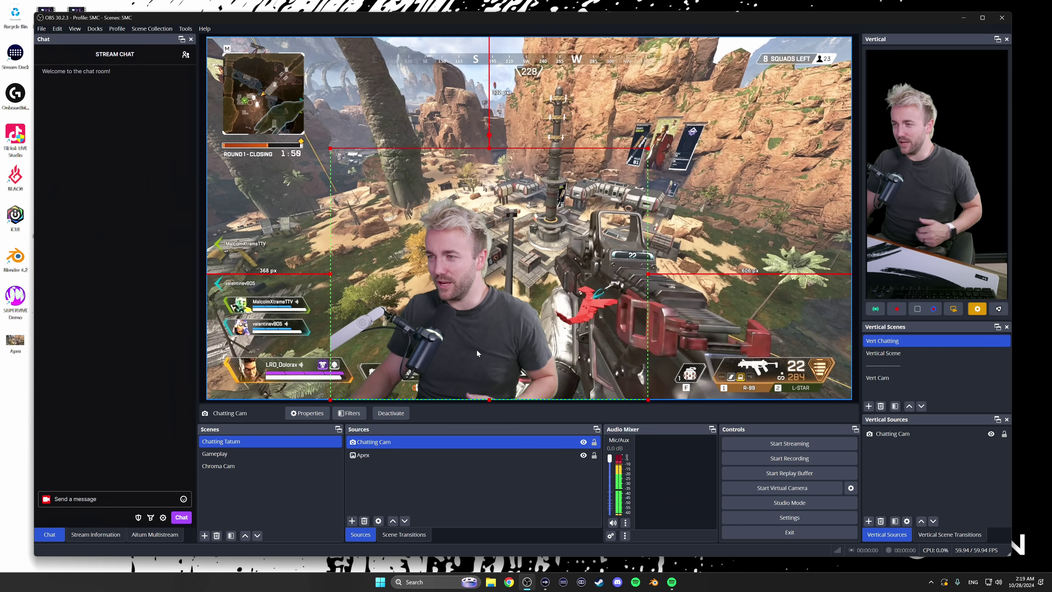
left_click_drag(490, 152, 491, 215)
left_click_drag(489, 308, 357, 308)
left_click(363, 454)
left_click_drag(320, 341, 341, 340)
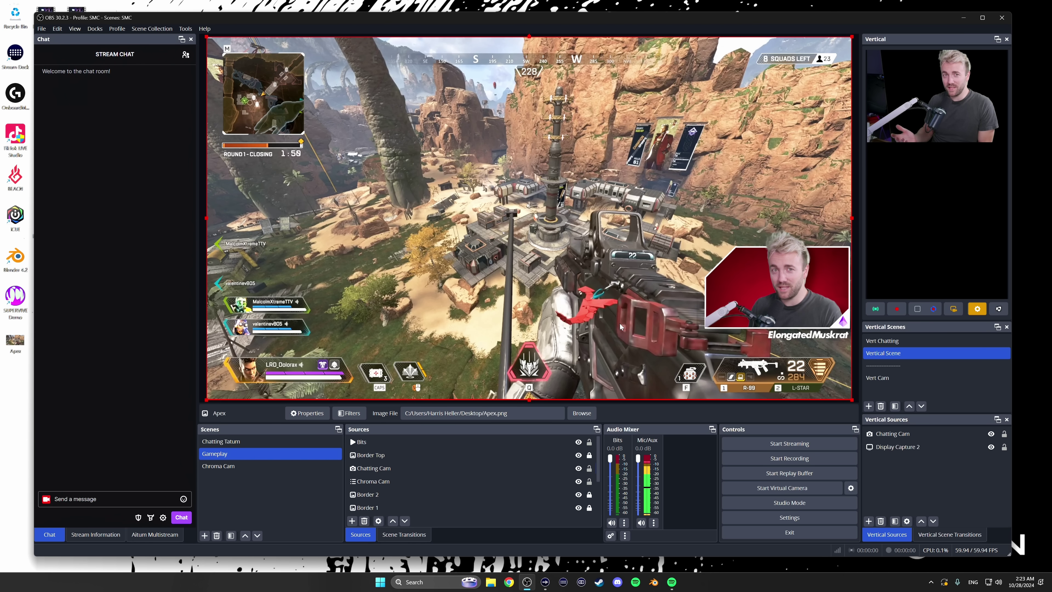
Hide the Bits, Border Top, Border 2, Border 1 and Chroma Cam sources in the Gameplay scene
left_click(373, 481)
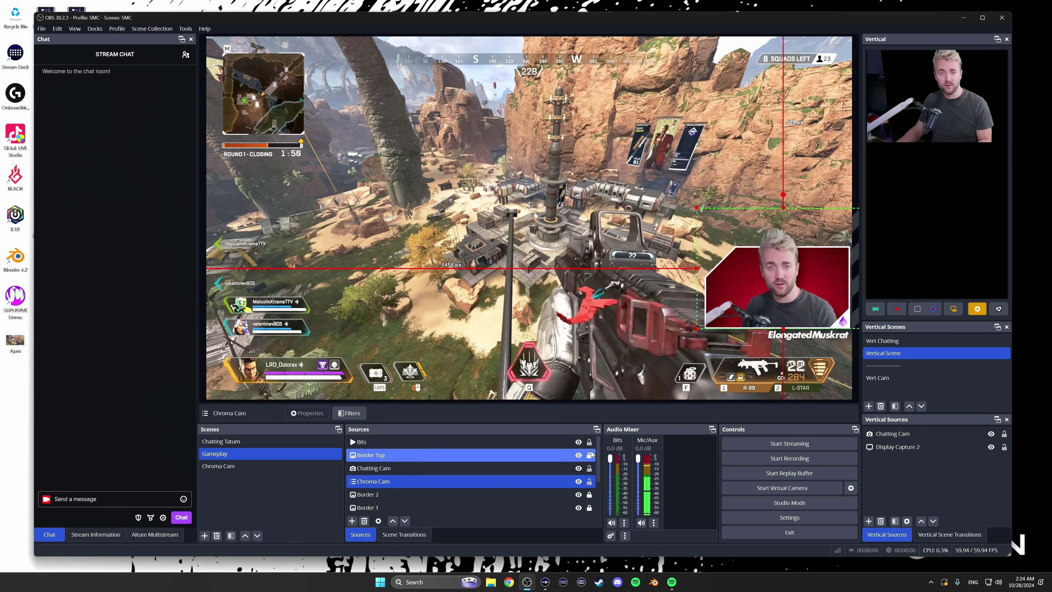
left_click(578, 442)
left_click(579, 455)
left_click(578, 494)
left_click(579, 507)
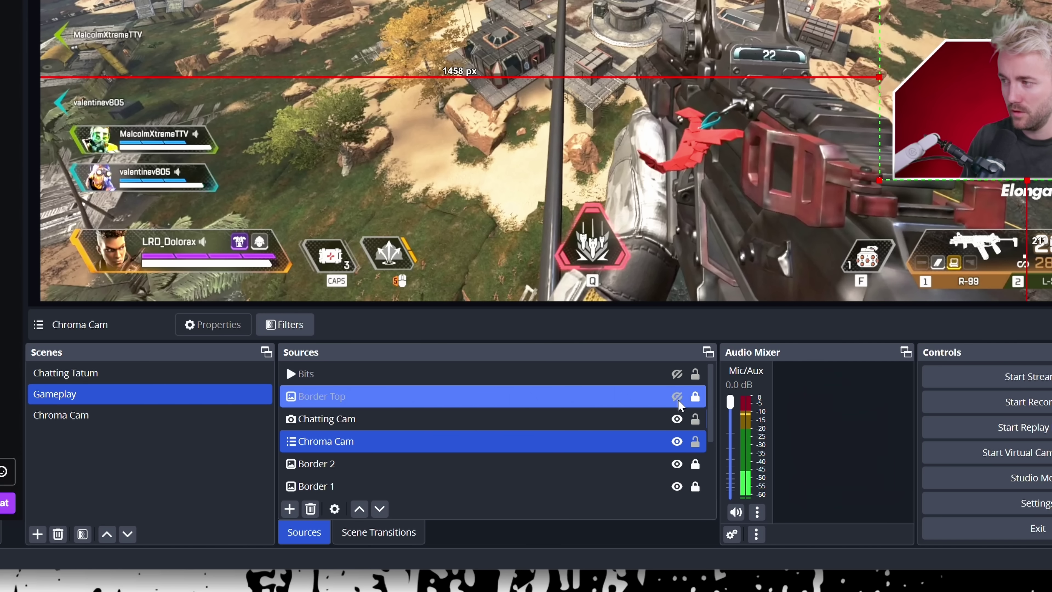
left_click(607, 421, "ctrl")
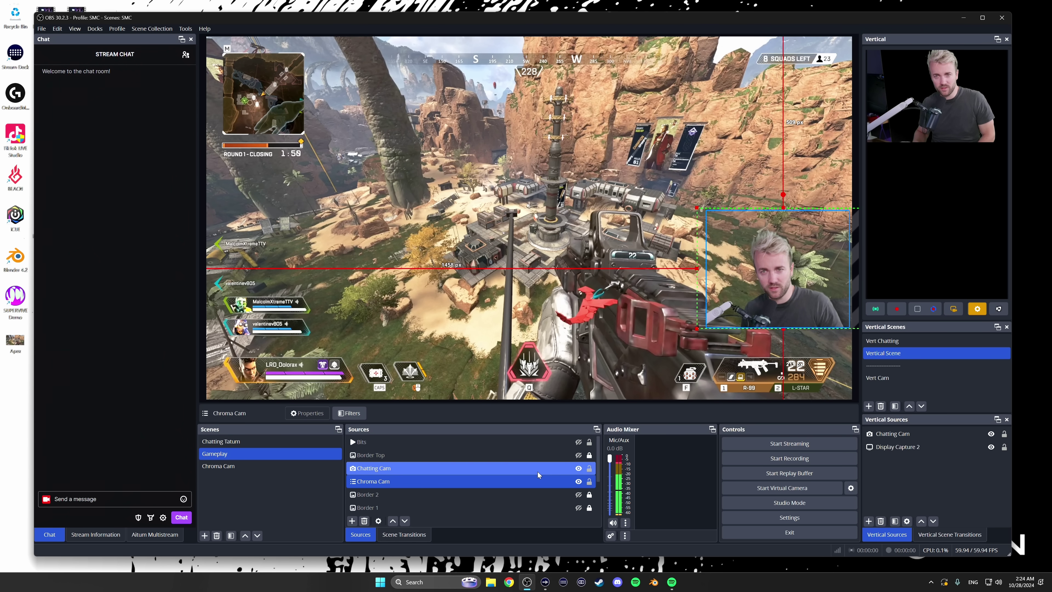
left_click(578, 481)
Move the Chatting Cam out of the frame area to the canvas's bottom edge and nudge it 15 px left
left_click_drag(769, 280, 639, 352)
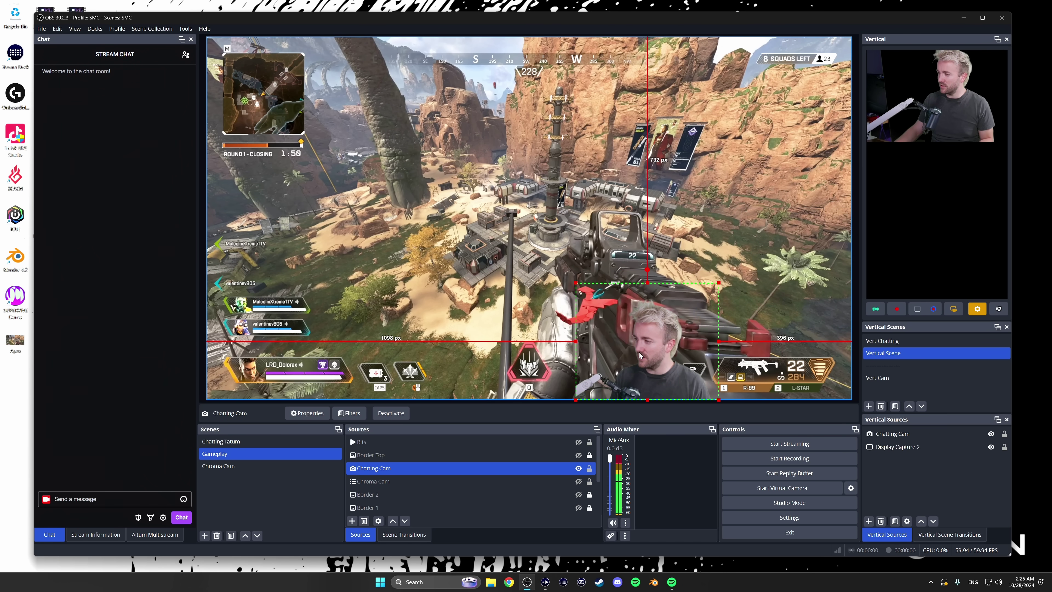
key("Left")
key("Left")
key("Left")
key("Left")
key("Left")
key("Left")
key("Left")
key("Left")
key("Left")
key("Left")
key("Left")
key("Left")
key("Left")
key("Left")
key("Left")
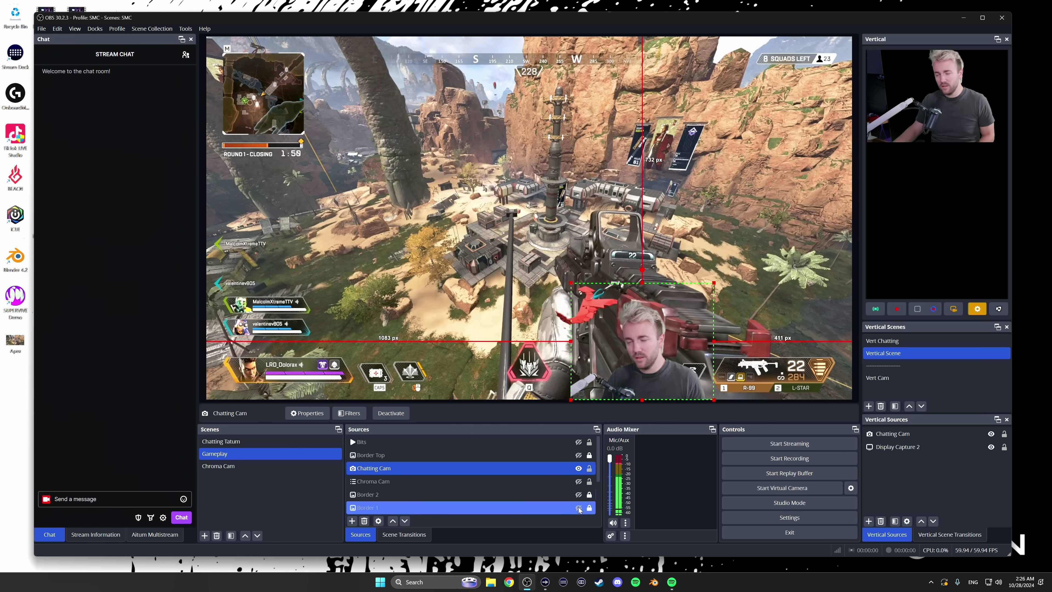
Show Border 1, Border 2 and Border Top, and move the Chatting Cam into the red border frame
left_click(579, 508)
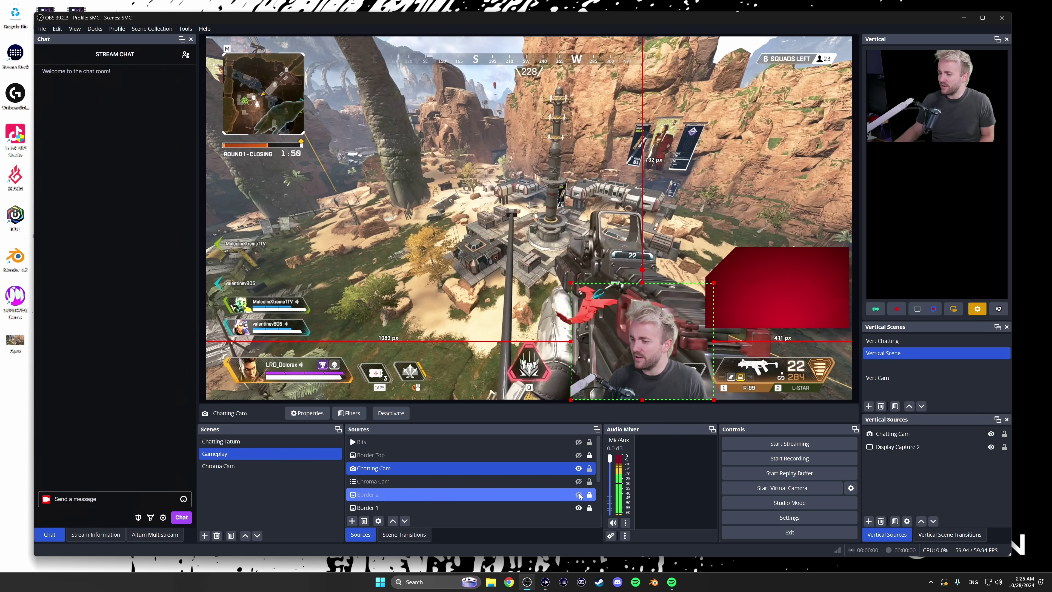
left_click(578, 494)
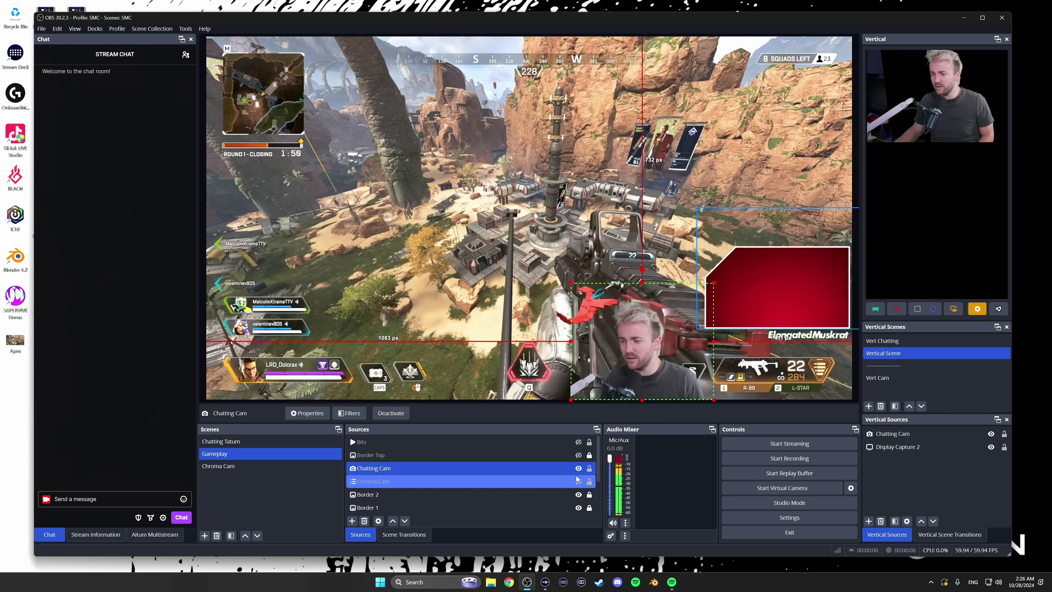
left_click(579, 455)
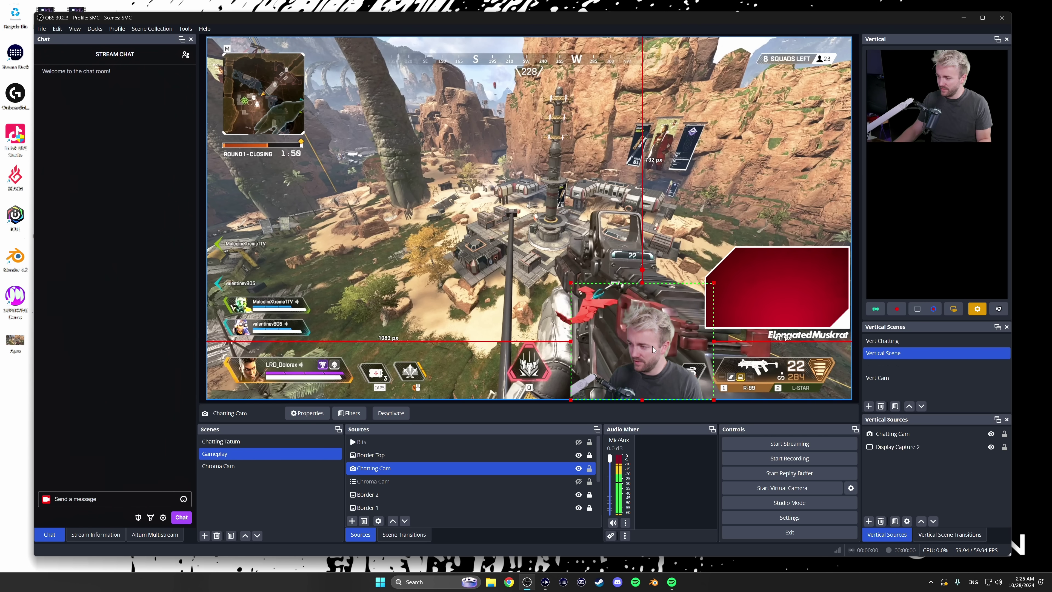
left_click_drag(648, 355, 783, 294)
left_click(691, 400)
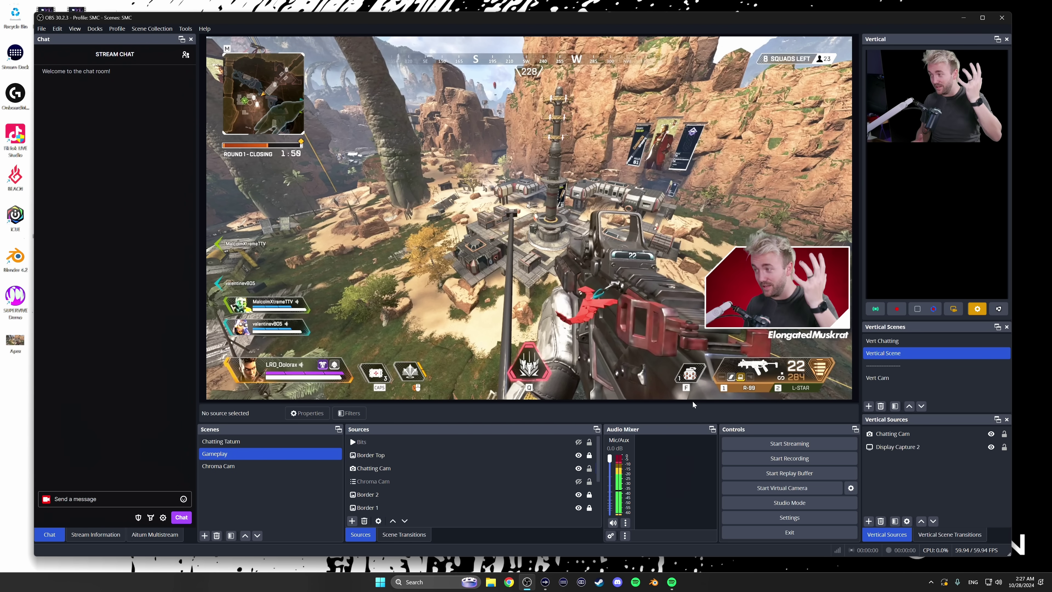
Show the Bits animation and the Chroma Cam source in the Gameplay scene
left_click(578, 442)
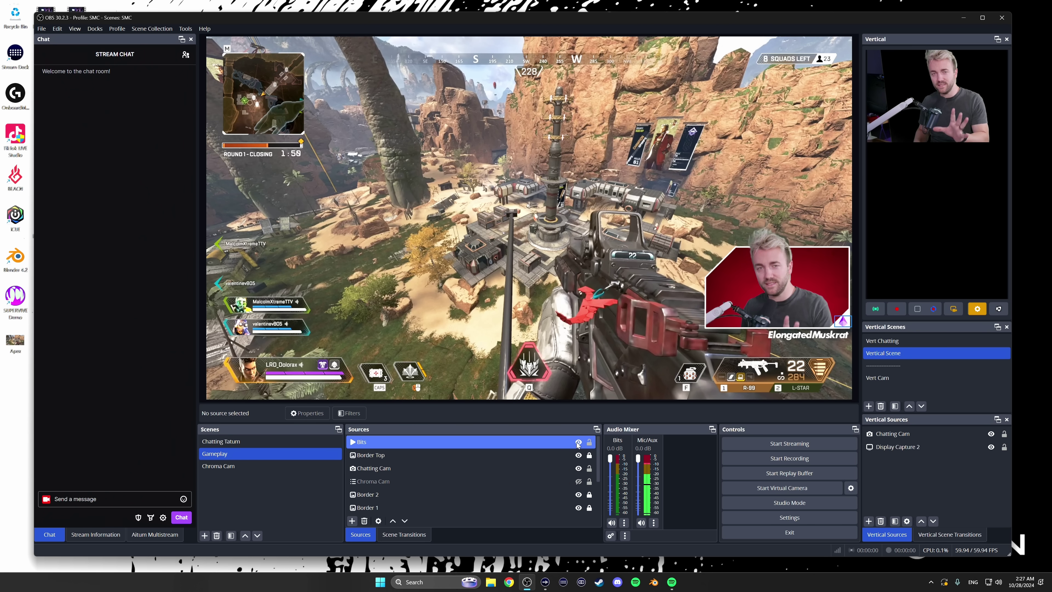
left_click(578, 481)
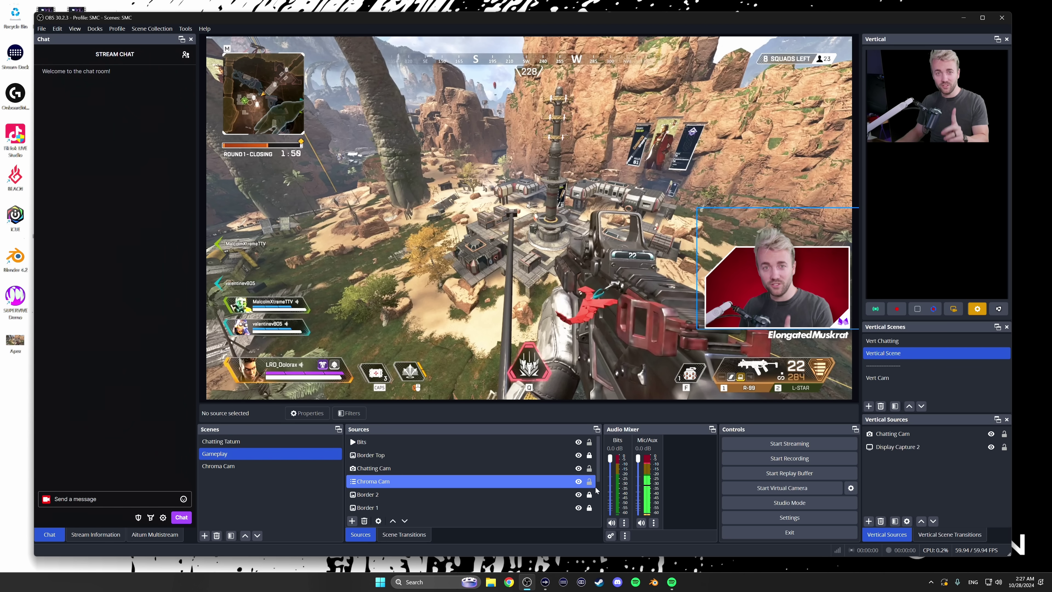
left_click(588, 472)
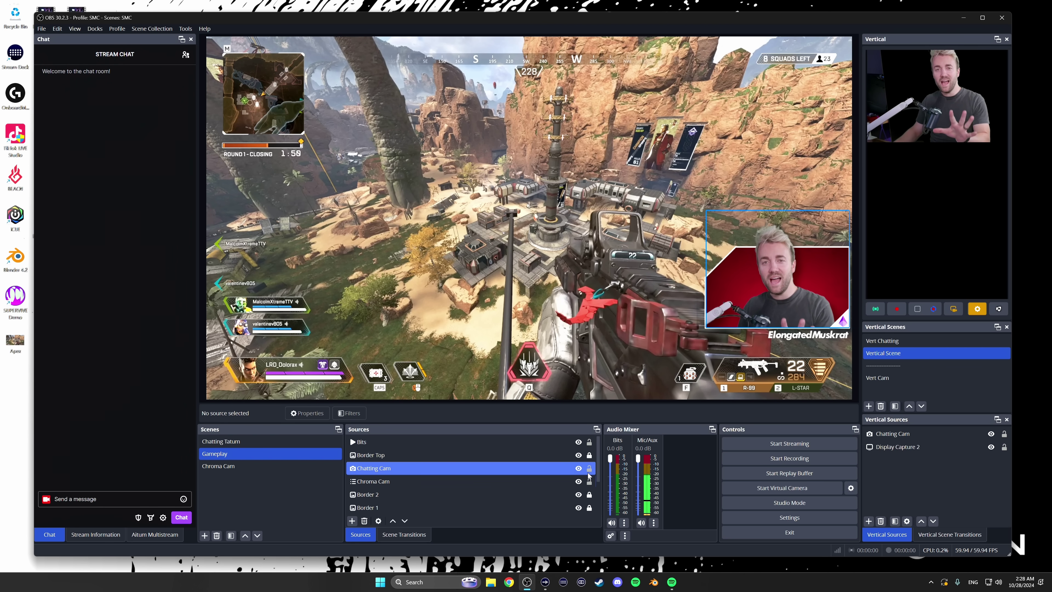
Inspect the Color Correction and Chroma Key filters on the Chatting Cam in the Chroma Cam scene
left_click(220, 471)
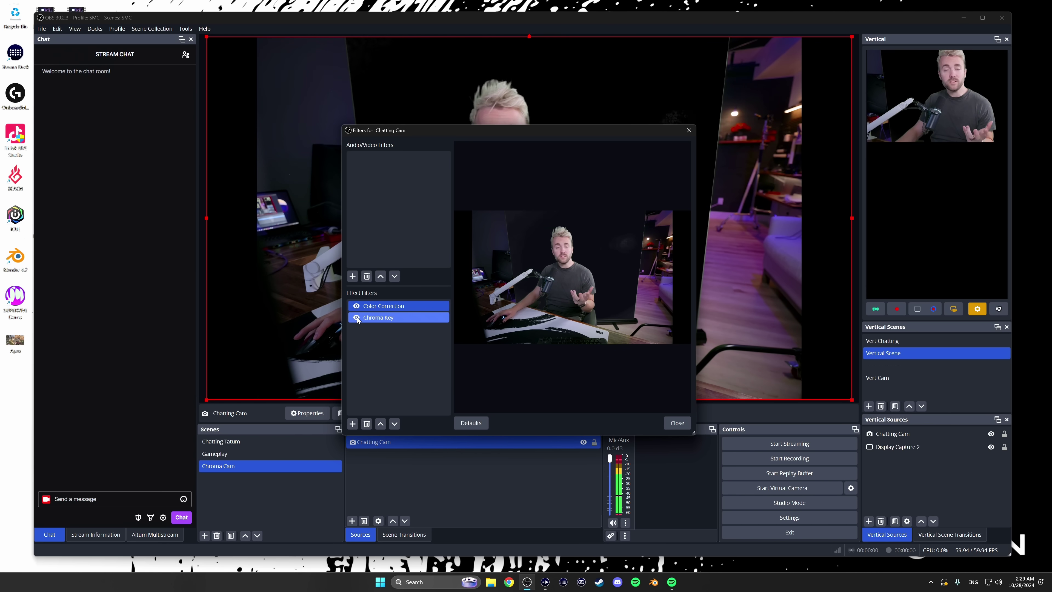
left_click(364, 304)
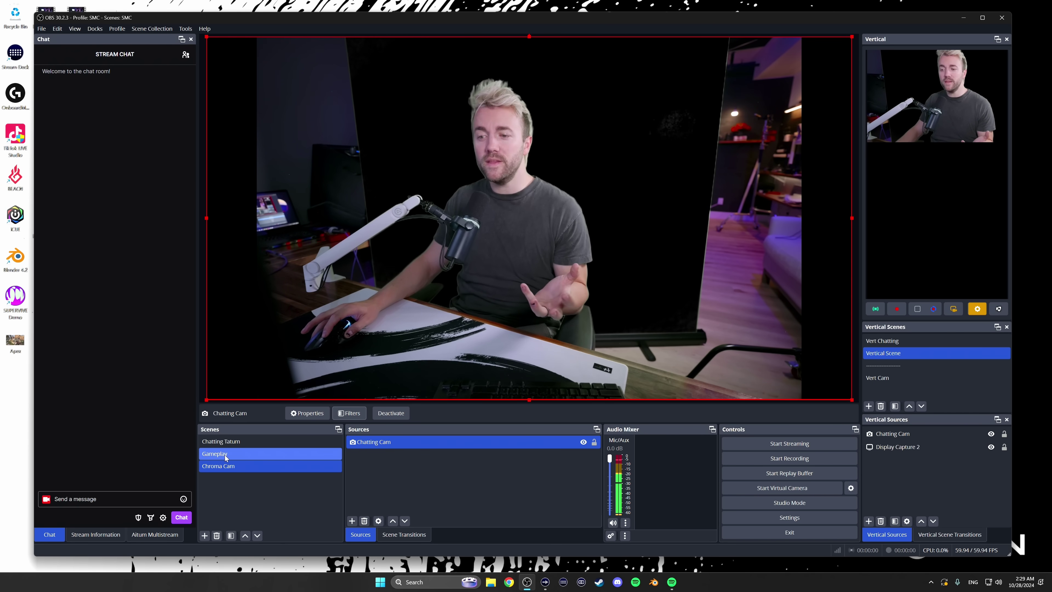
Enable the Color Correction and Composite Blur filters on the Chroma Cam source in the Gameplay scene
left_click(226, 455)
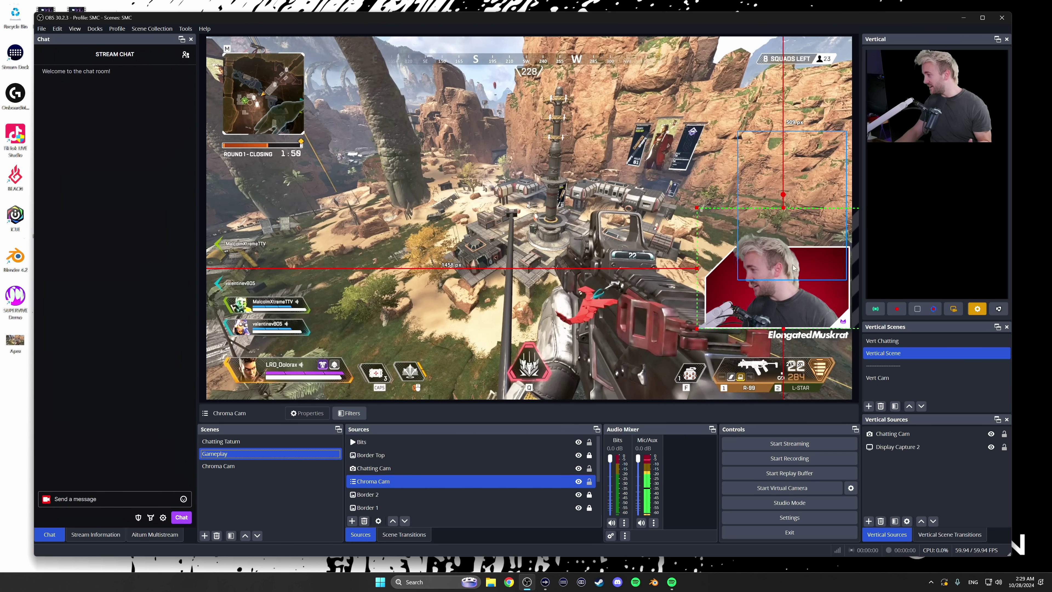
mouse_move(818, 269)
left_mouse_down()
mouse_move(831, 262)
mouse_move(823, 279)
left_mouse_up()
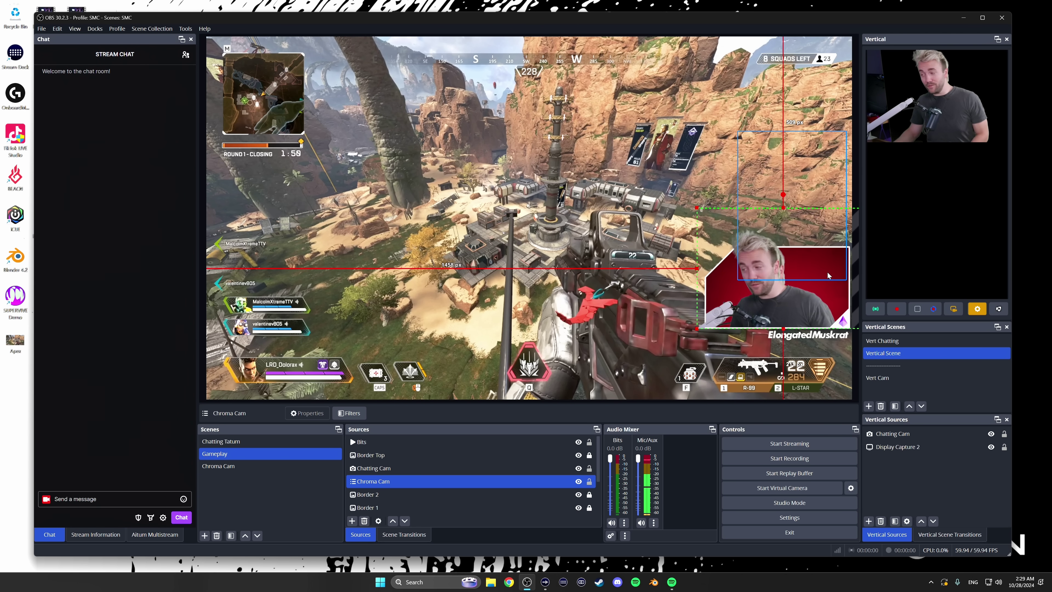
left_click(351, 413)
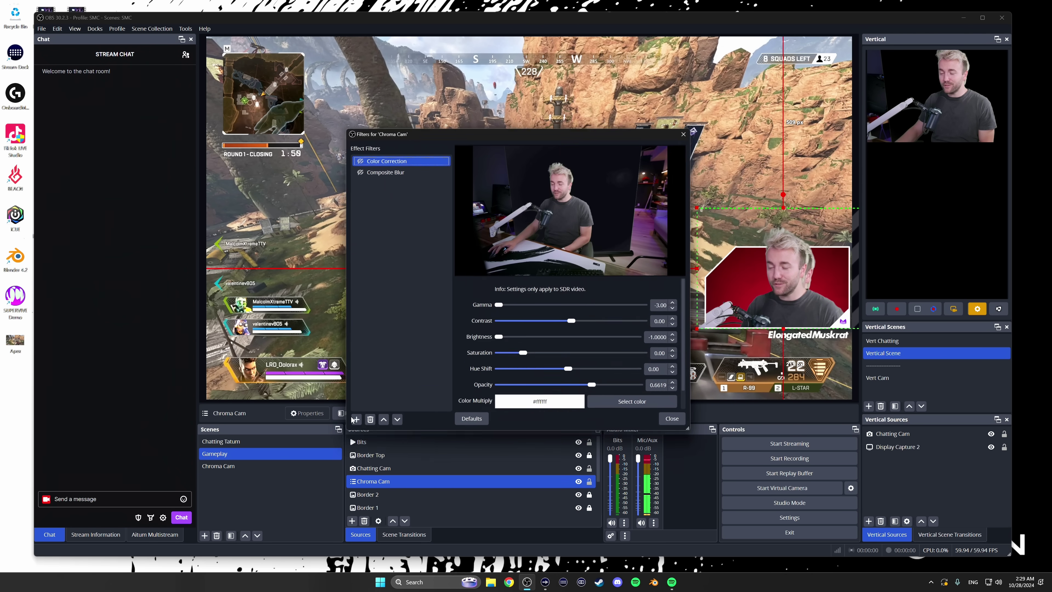
left_click(356, 159)
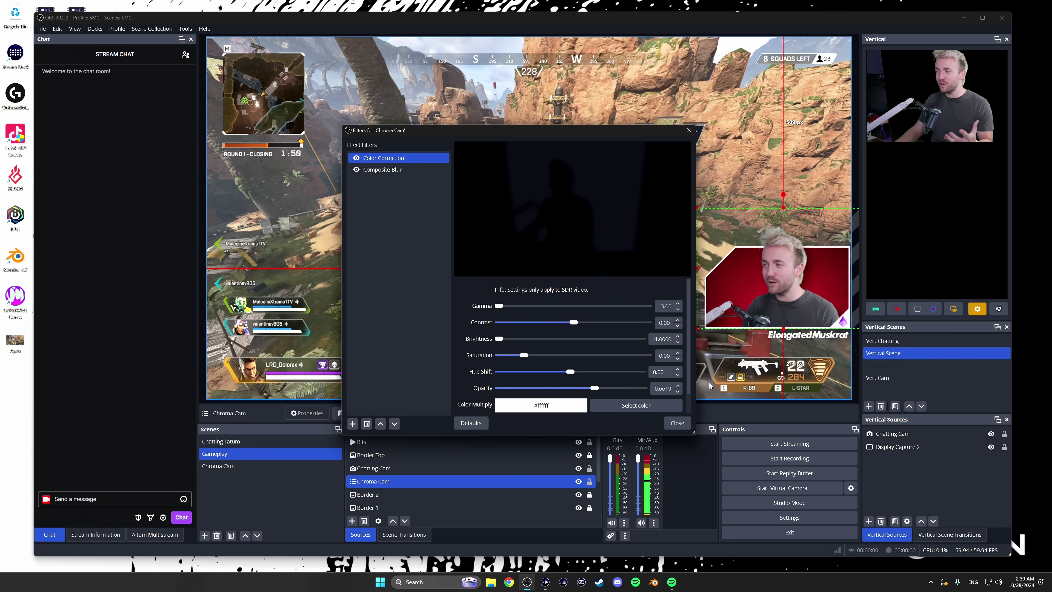
left_click(676, 423)
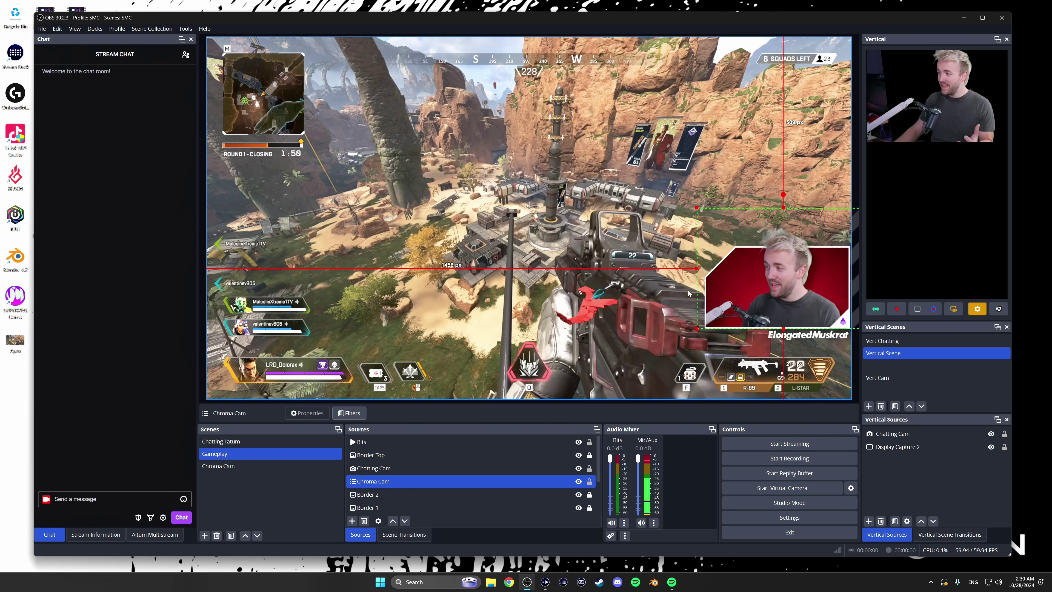
Crop the left side of the Chroma Cam shadow in to the left edge of the webcam border
mouse_move(695, 268)
left_mouse_down()
mouse_move(585, 272)
mouse_move(706, 266)
left_mouse_up()
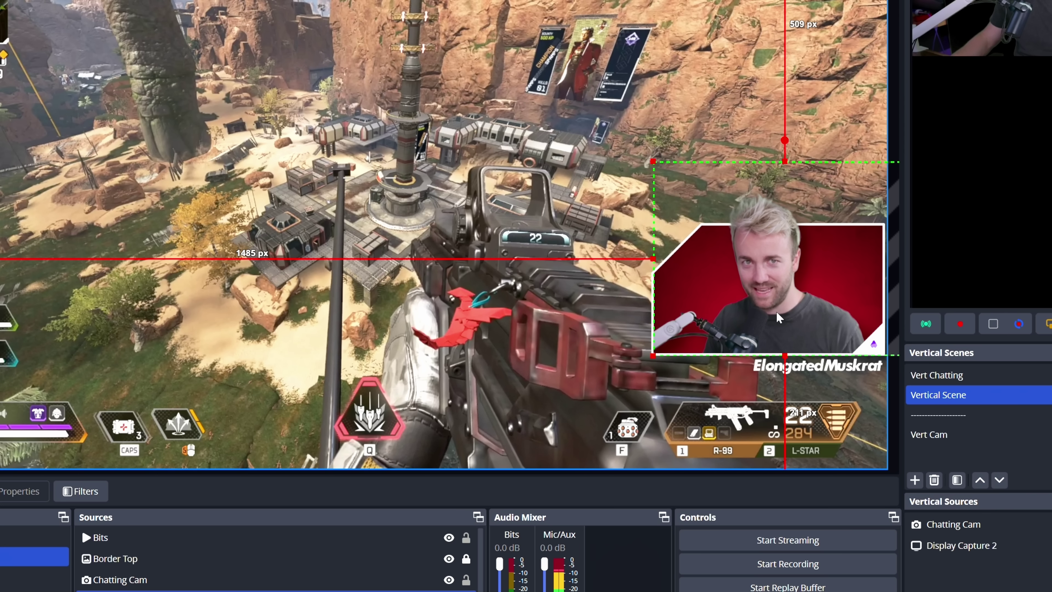
Add a Color Correction filter to the Border 1 source and set its Hue Shift to 159
left_click(247, 582)
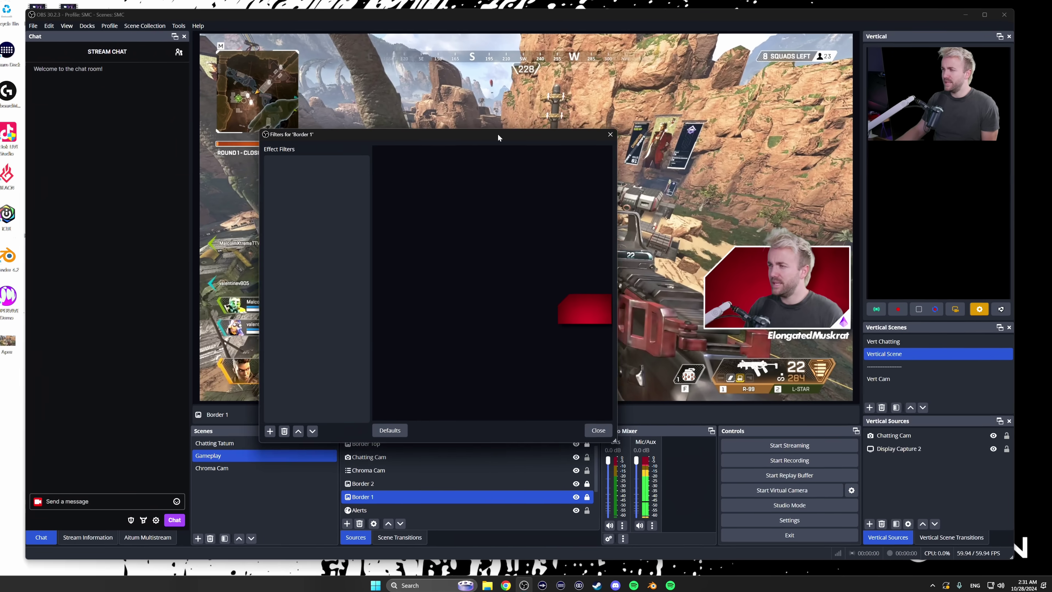
left_click_drag(497, 133, 439, 133)
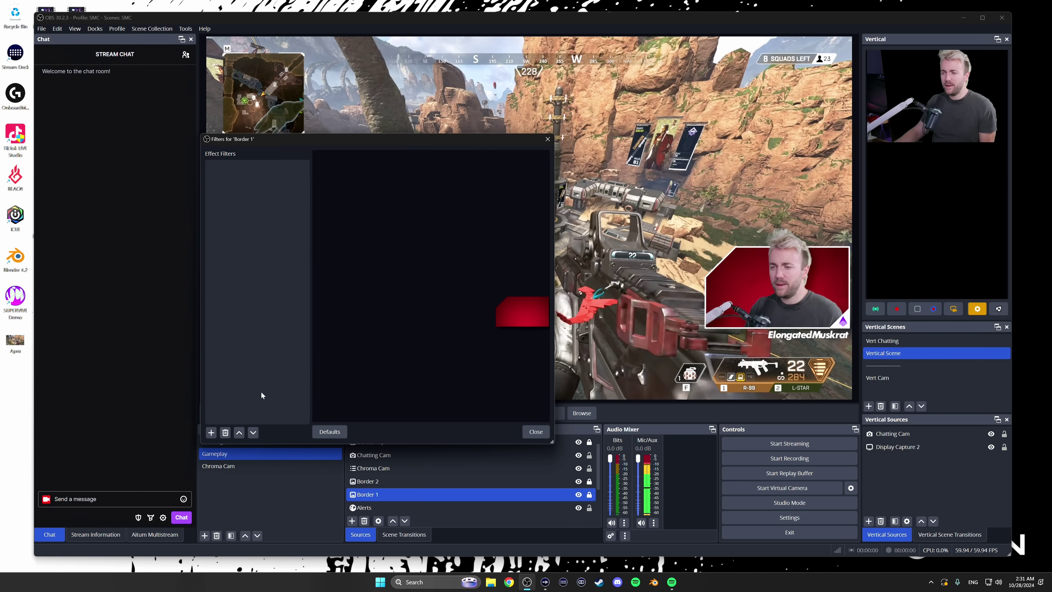
left_click(211, 432)
left_click(244, 459)
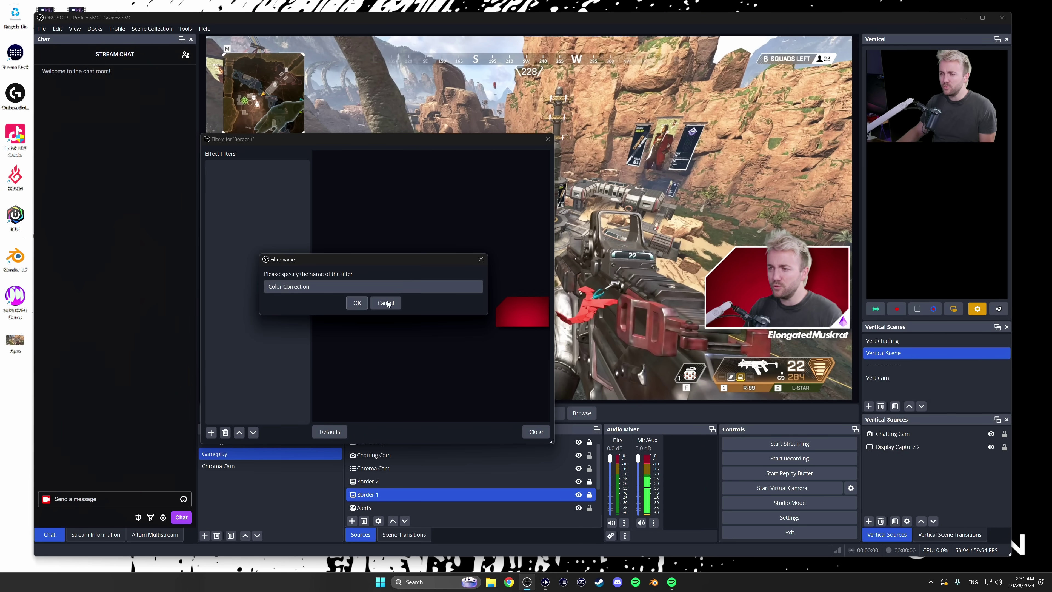
left_click(354, 303)
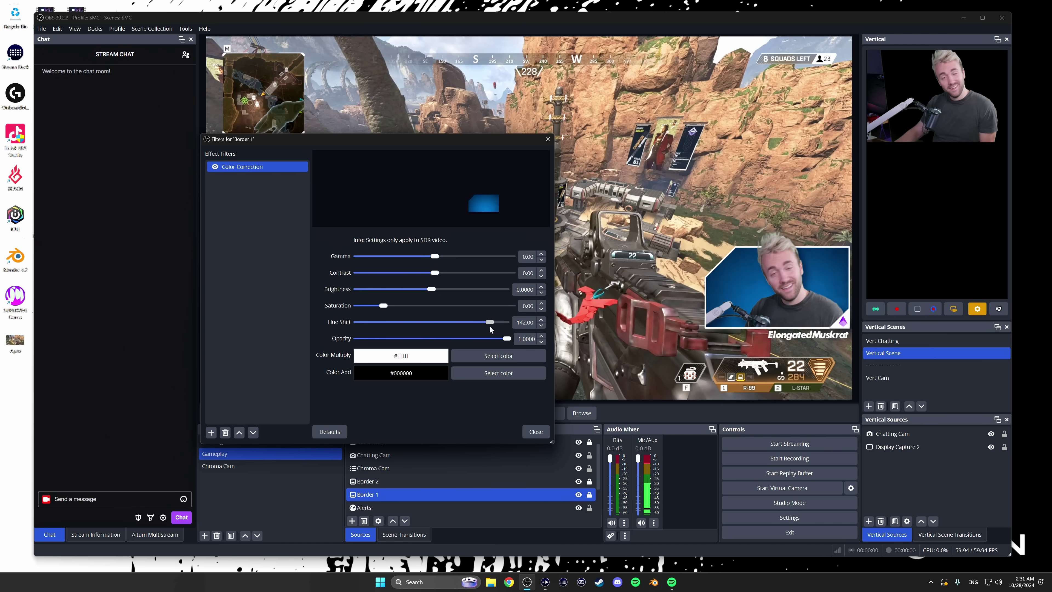
left_click_drag(490, 326, 497, 325)
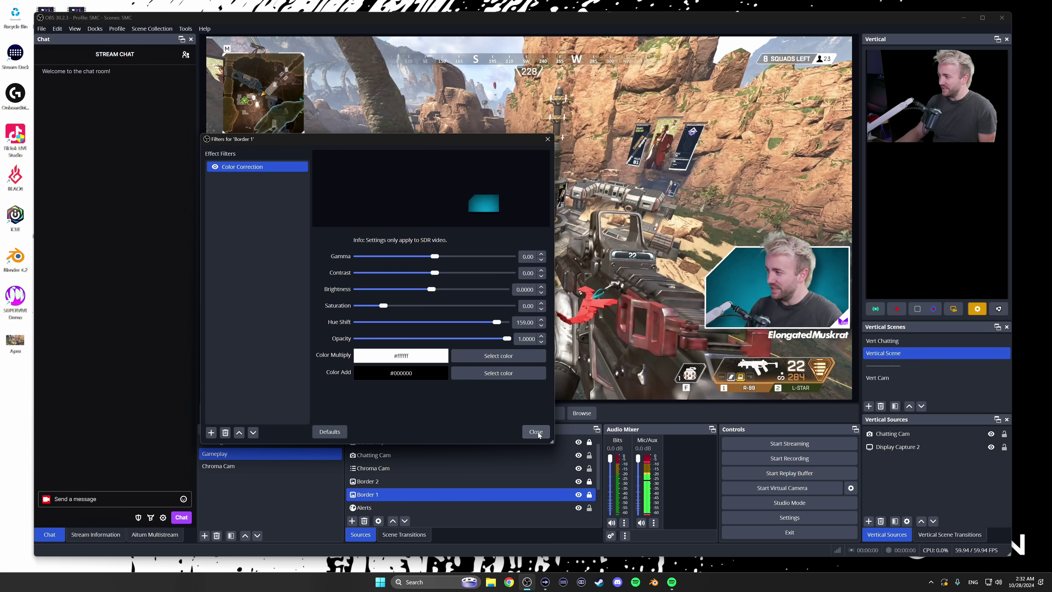
left_click(536, 431)
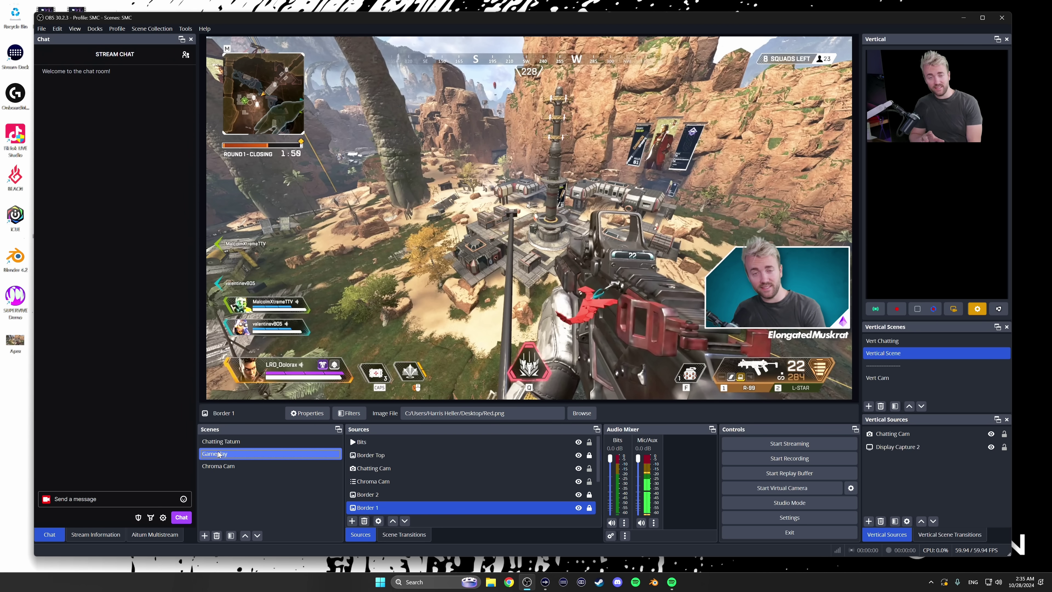
Switch to the Chatting Tatum scene and show its Background source behind the webcam
left_click(225, 442)
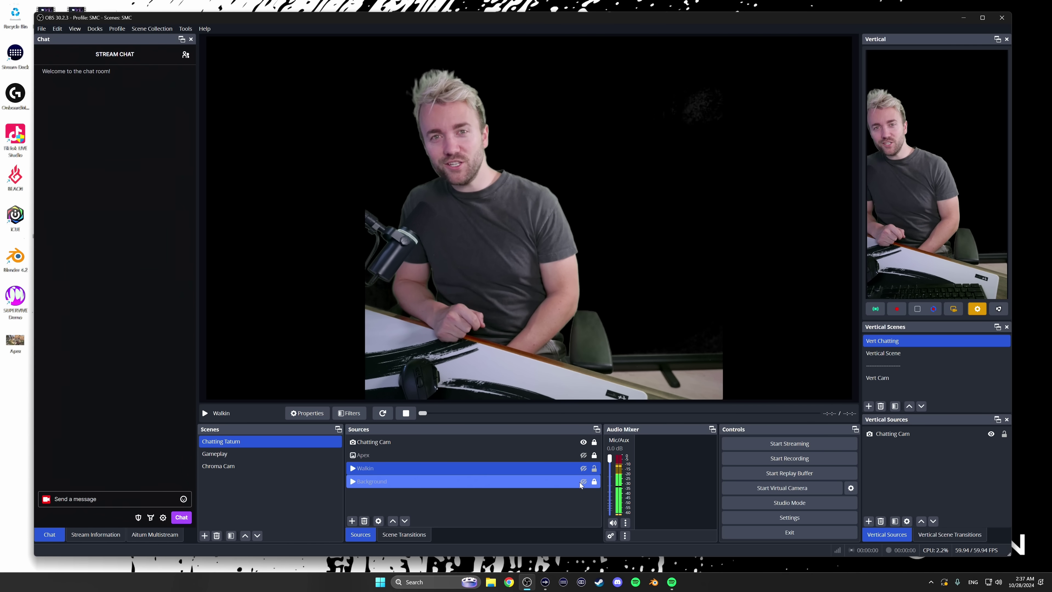
left_click(583, 481)
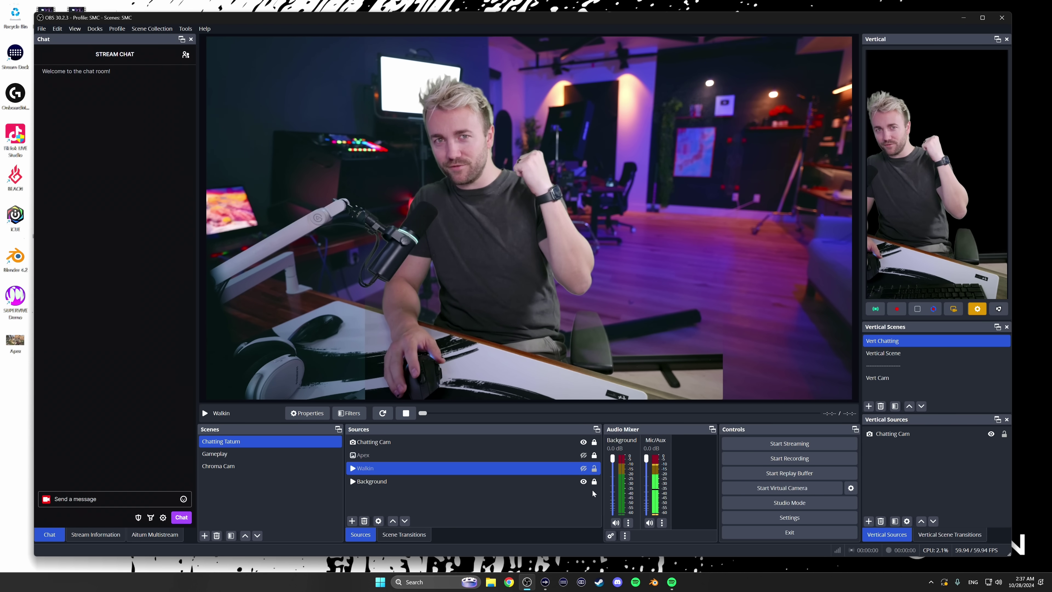
Try a Composite Blur filter on the Background source, adjusting the blur strength
left_click(572, 481)
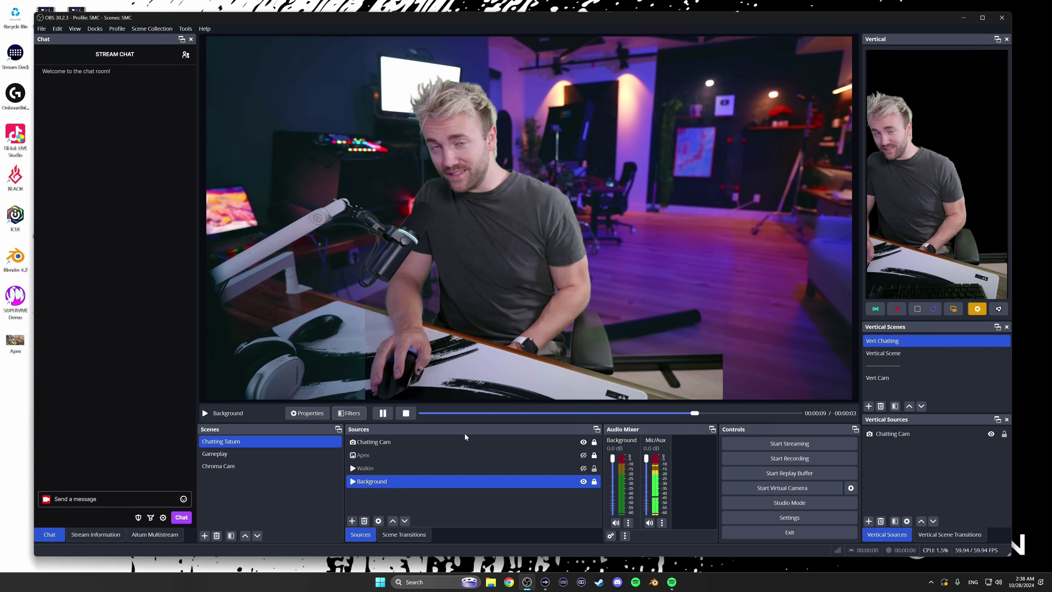
left_click(349, 413)
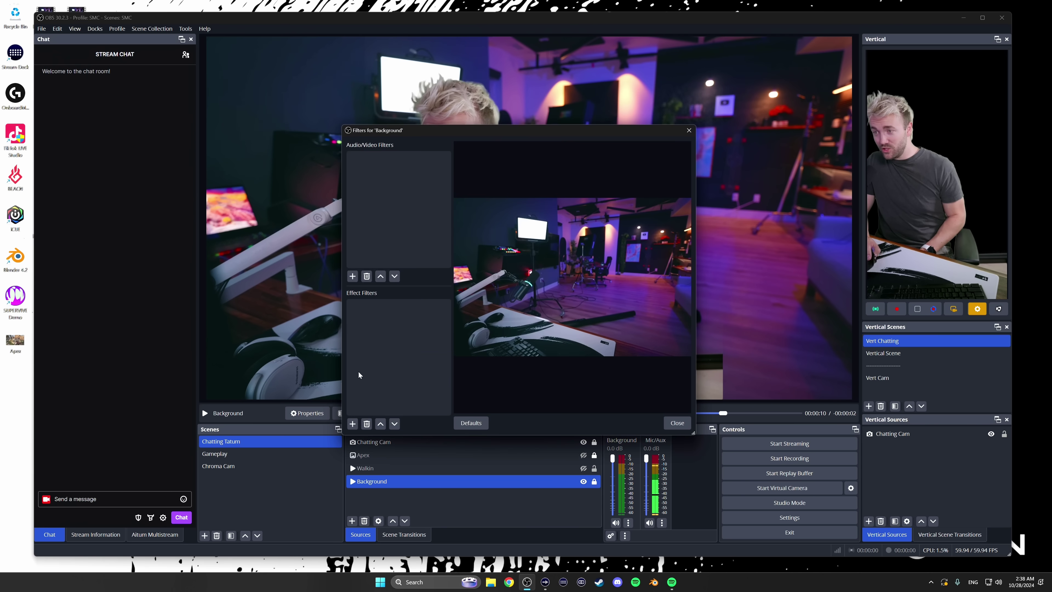
left_click(352, 424)
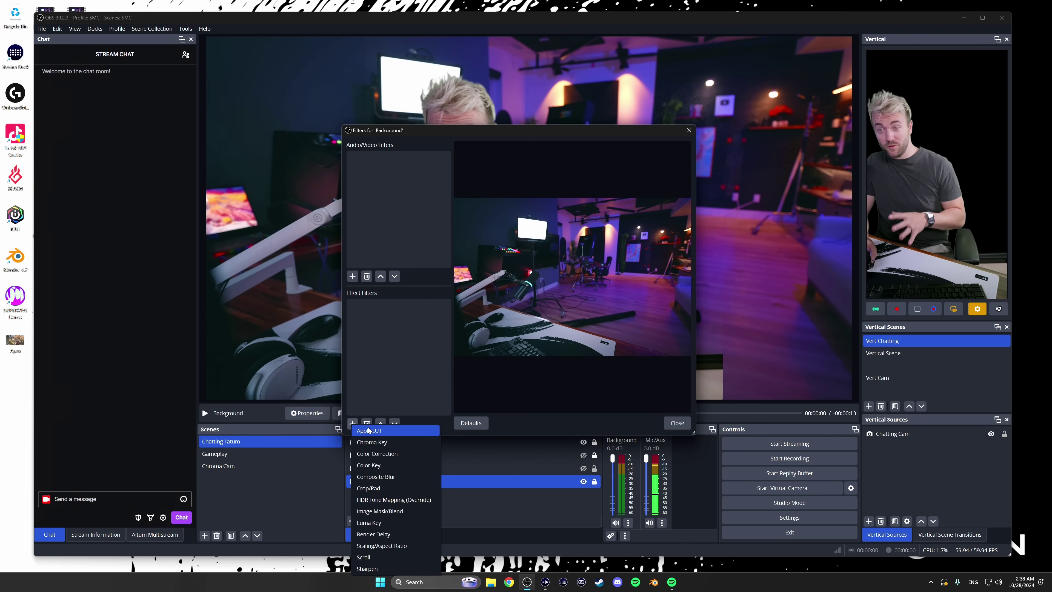
left_click(375, 476)
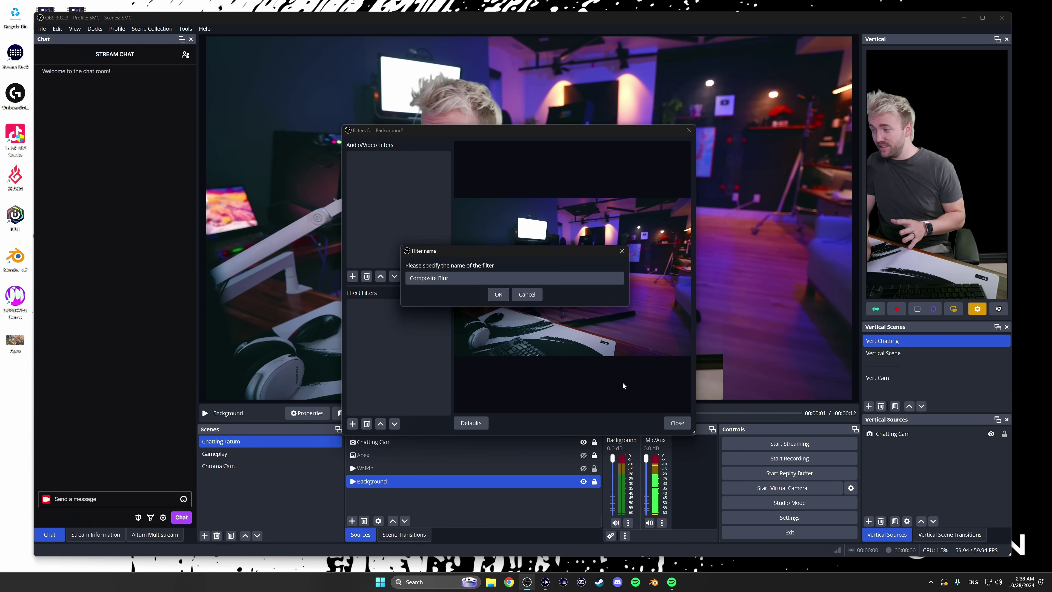
left_click(499, 294)
left_click_drag(573, 284, 568, 285)
left_click(677, 423)
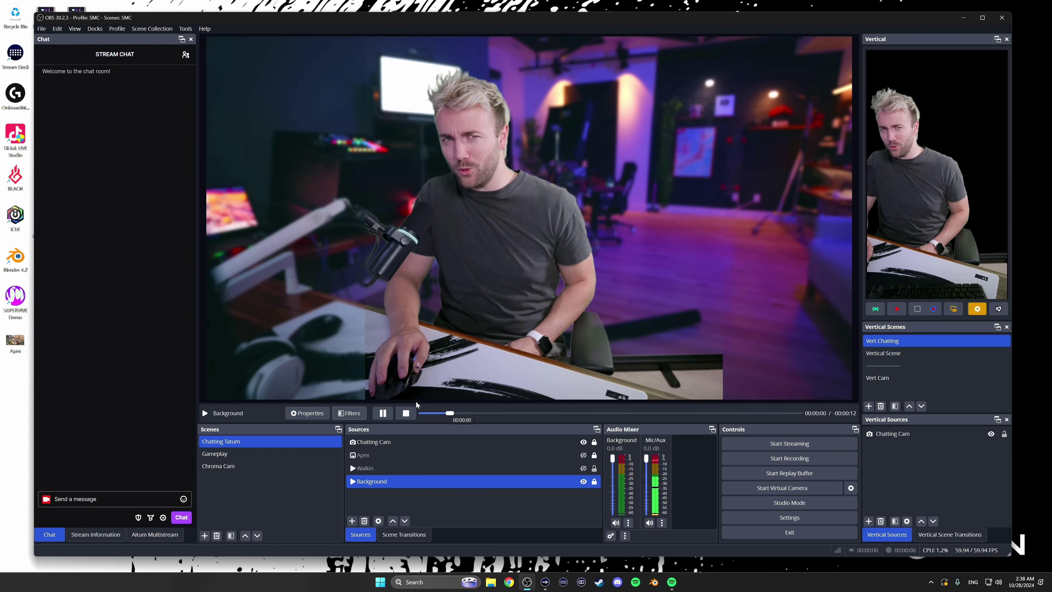
Select the Walkin source together with the Background source
left_click(381, 469, "ctrl")
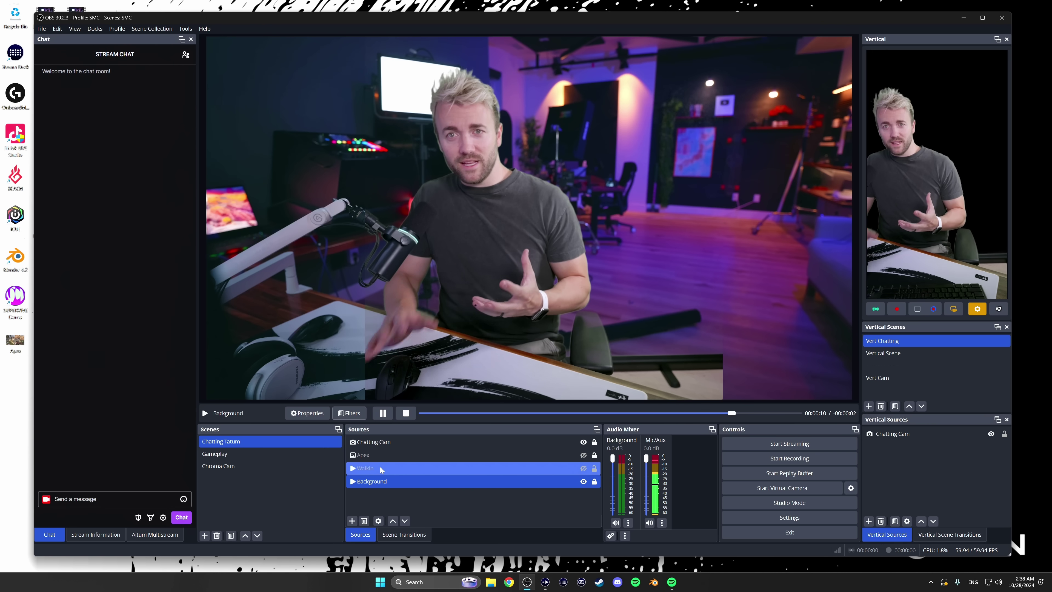